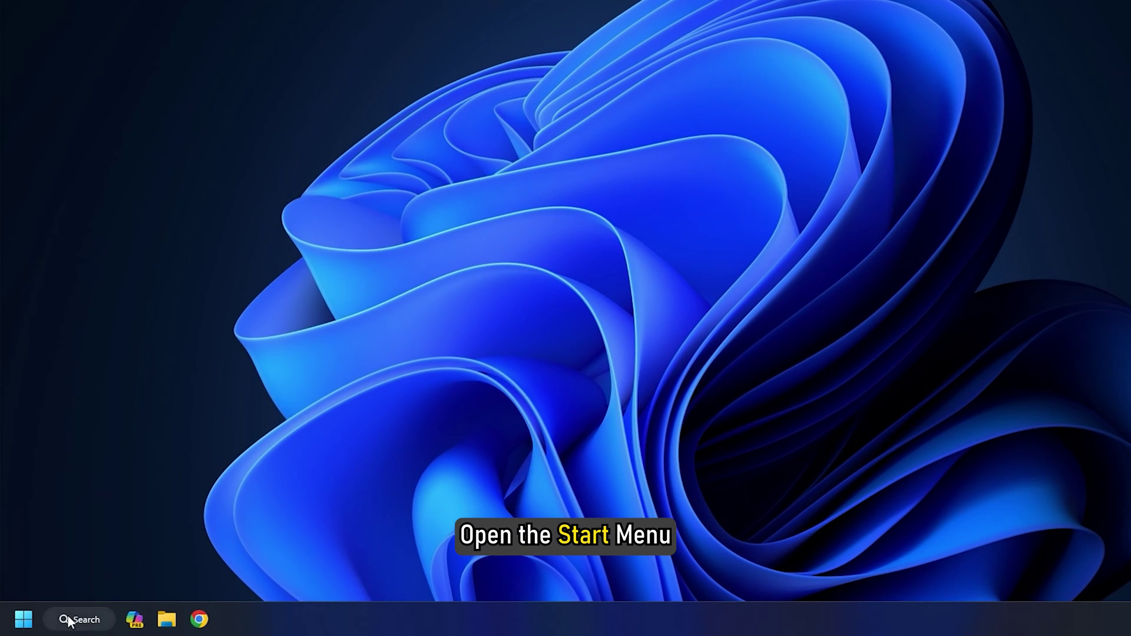
Step: Run sfc /scannow in a Command Prompt launched as administrator
left_click(67, 618)
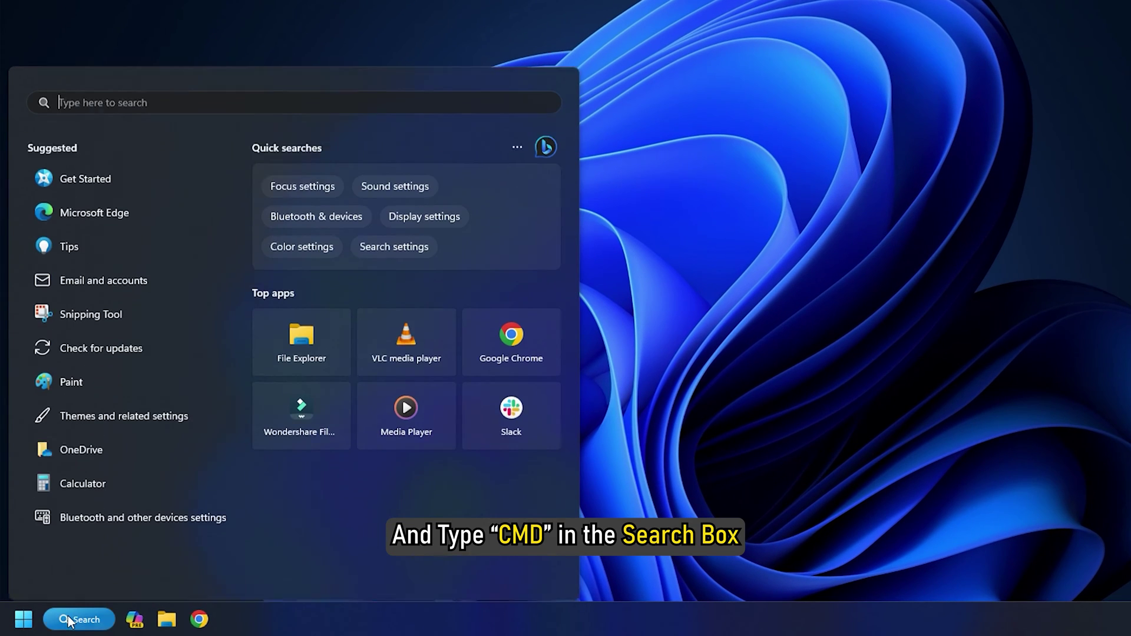
type("cmd")
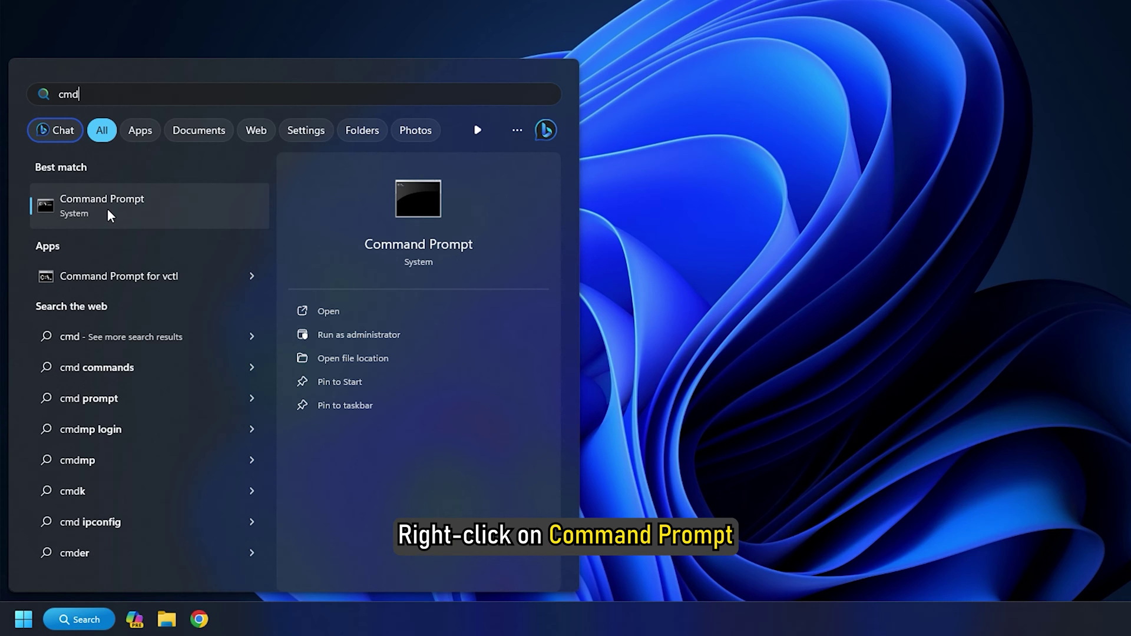
right_click(208, 224)
left_click(268, 244)
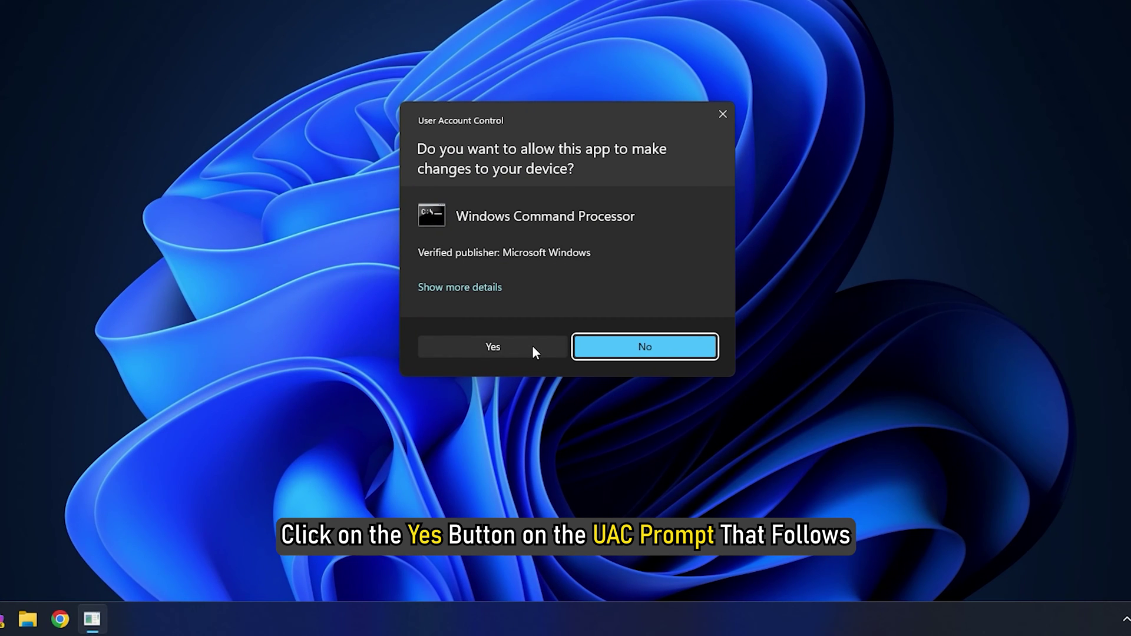
left_click(529, 349)
type("sfc")
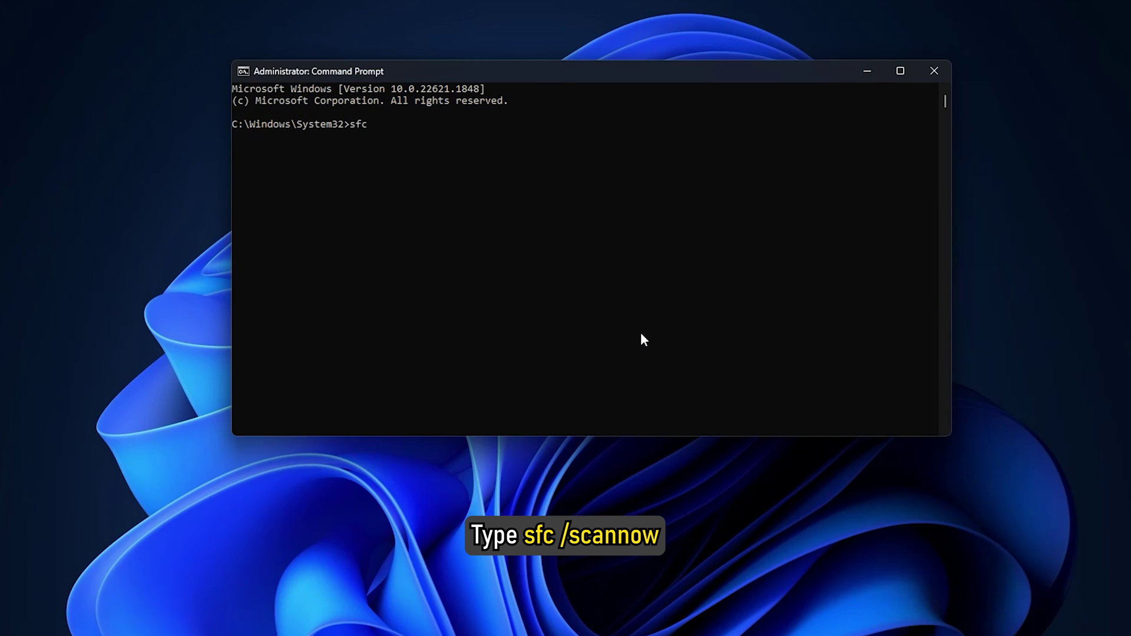
type(" /scannow")
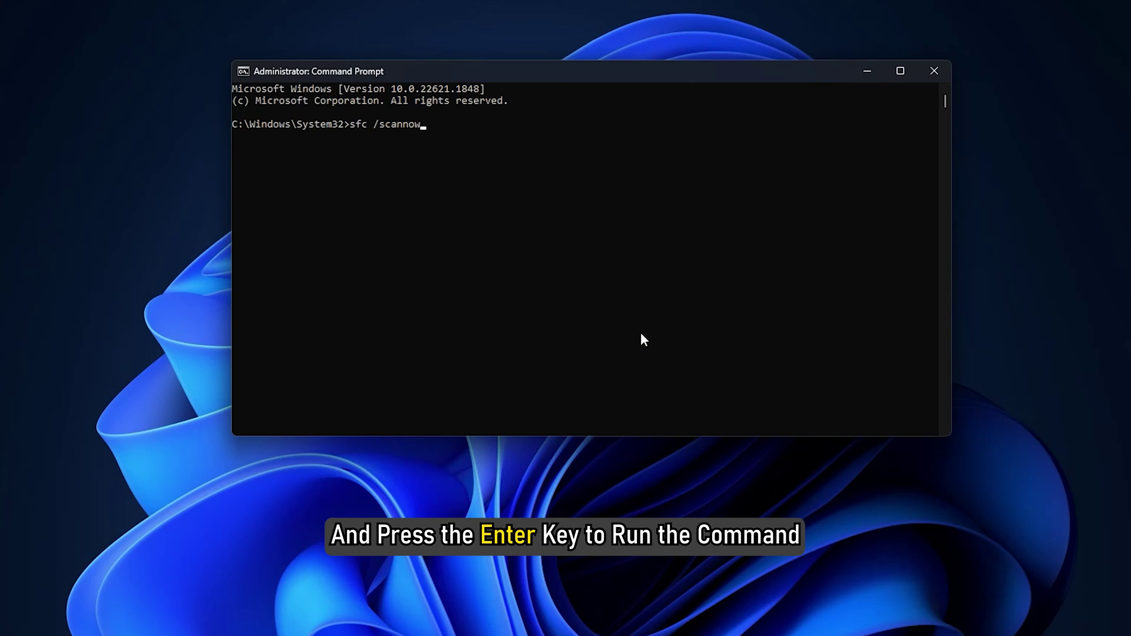
key("Return")
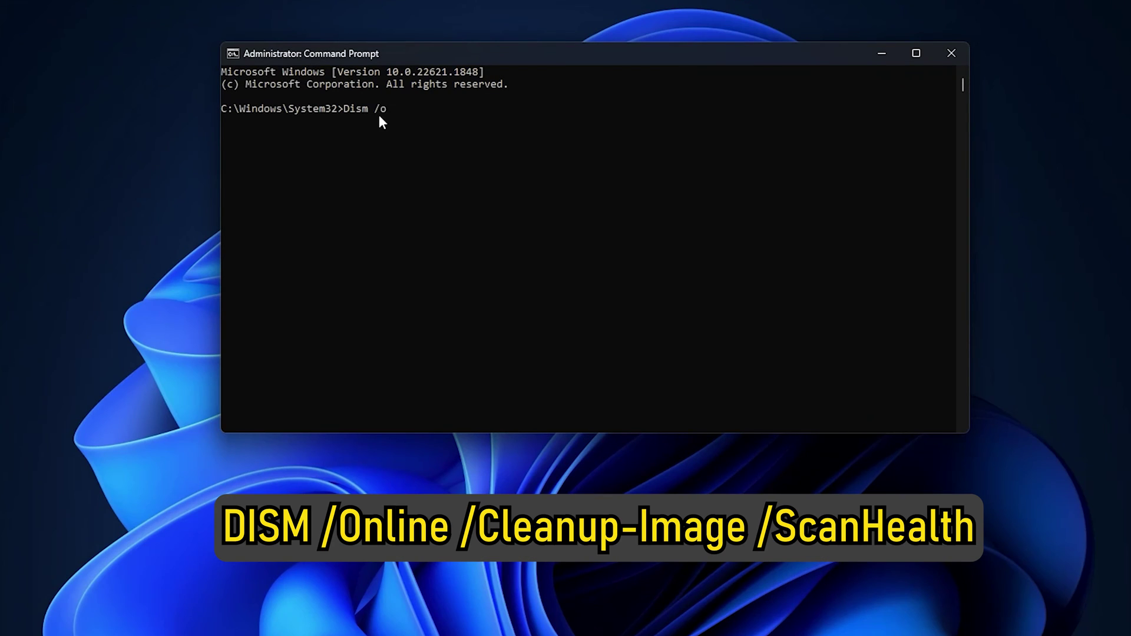
Step: Run DISM /Online /Cleanup-Image with /ScanHealth, /CheckHealth, then /RestoreHealth
type("nline")
type(" /Cleanup-image")
type(" /scan")
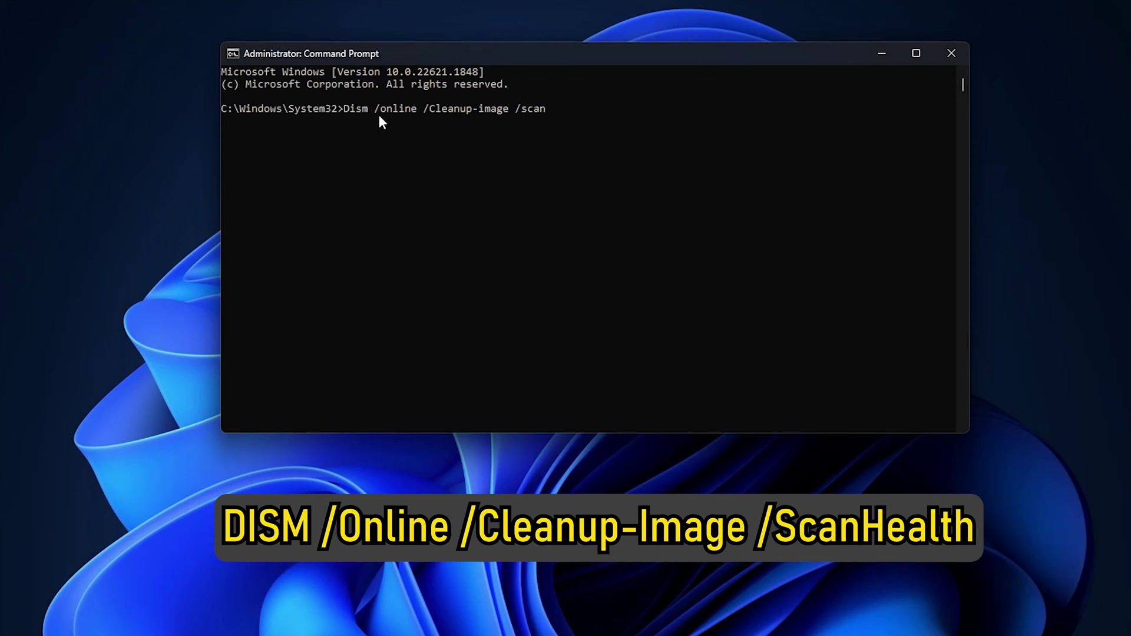
type("health")
key("Return")
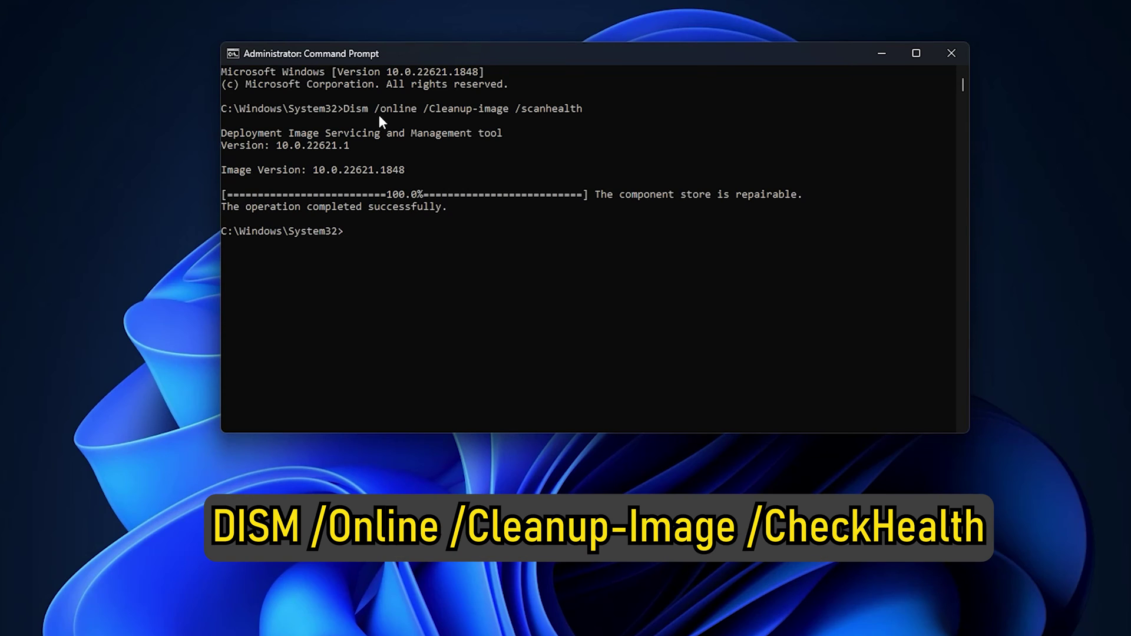
type("dism /online")
type(" /cleanup-image ")
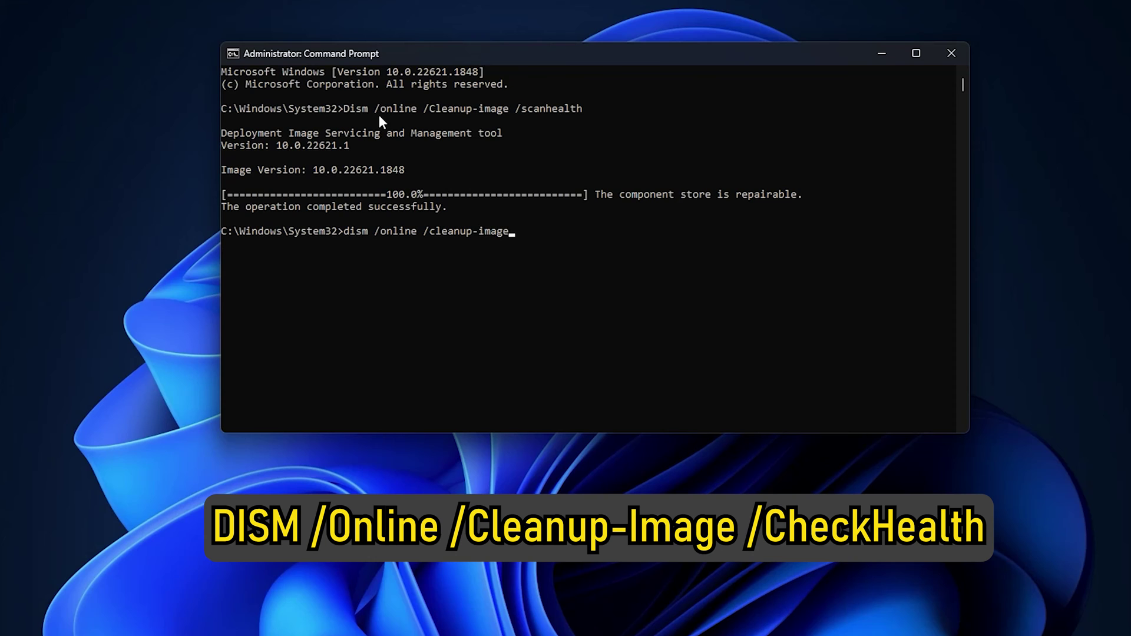
type("/checkhealth")
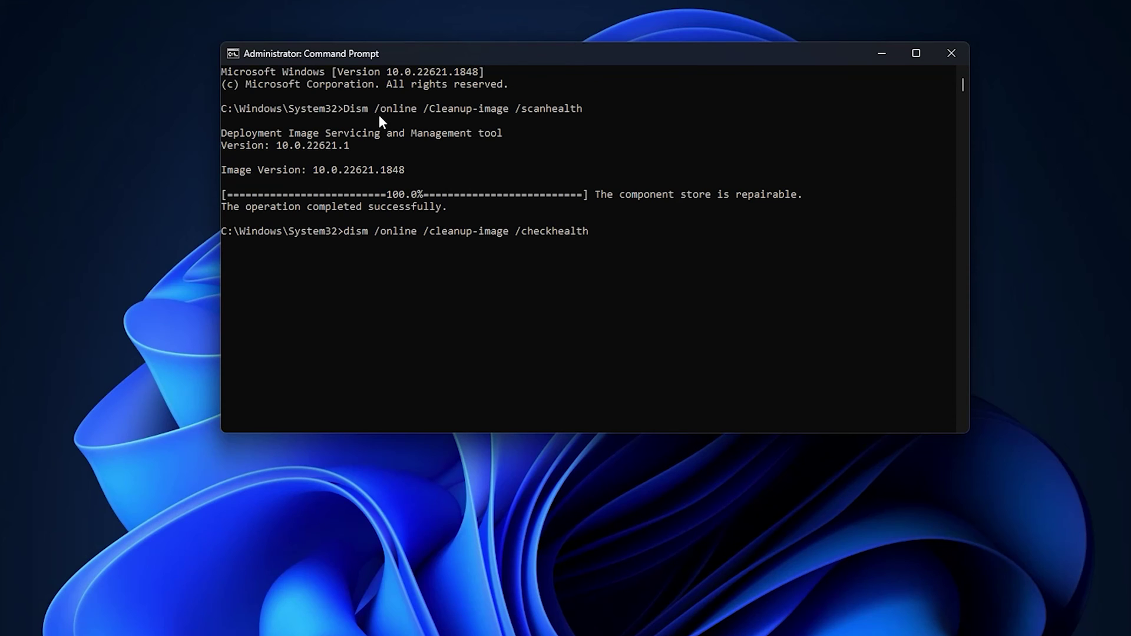
key("Return")
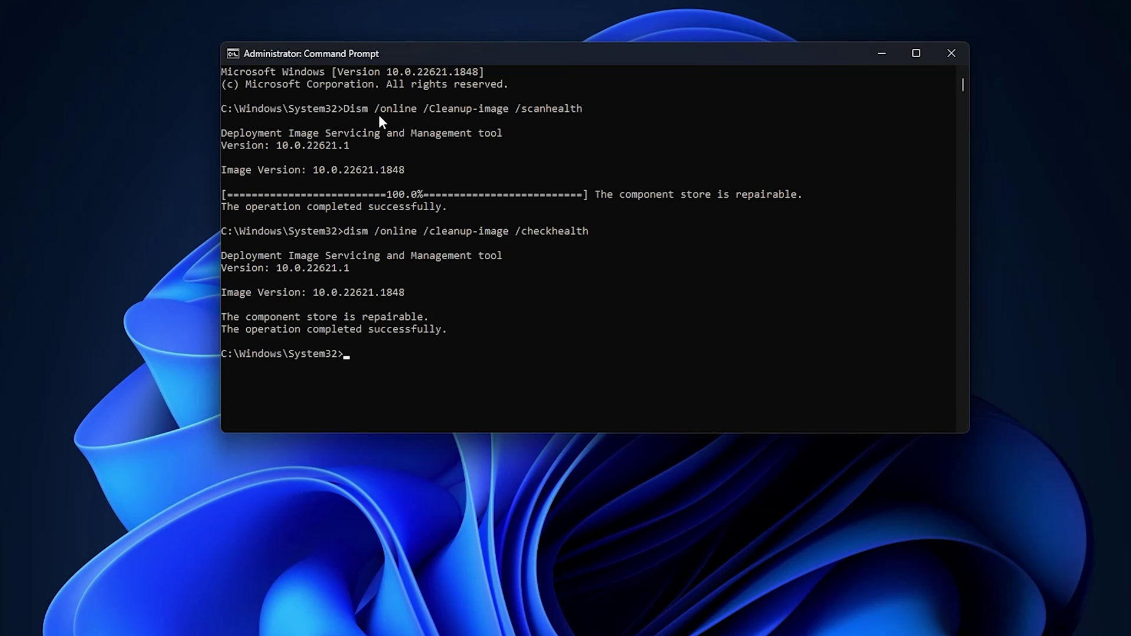
type("dism /online /")
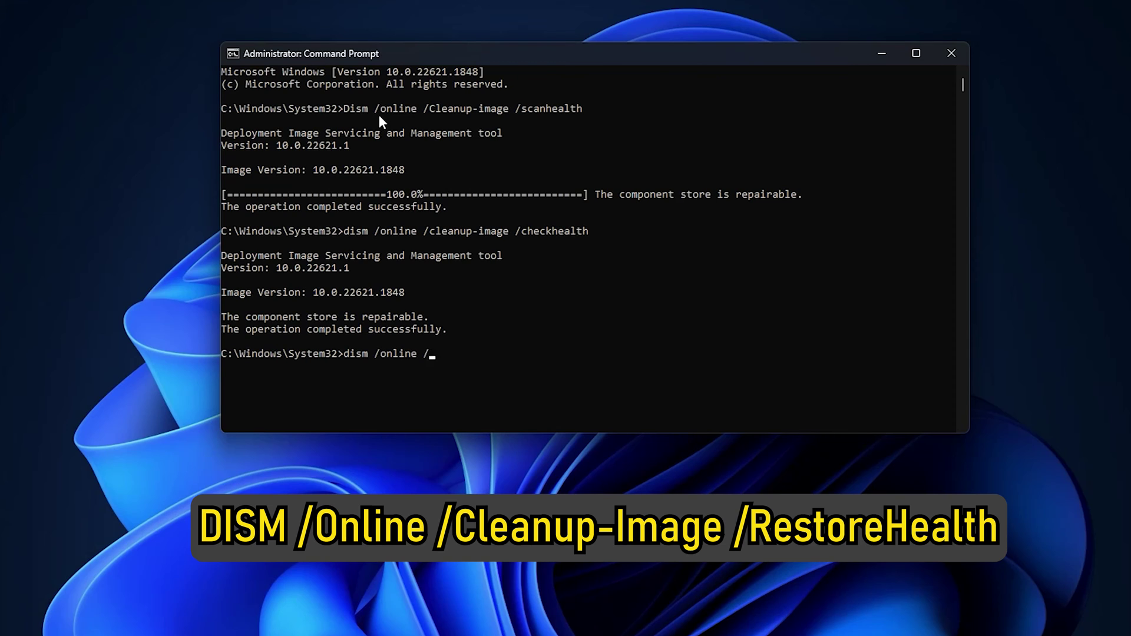
type("cleanup-image")
type(" /restorehealth")
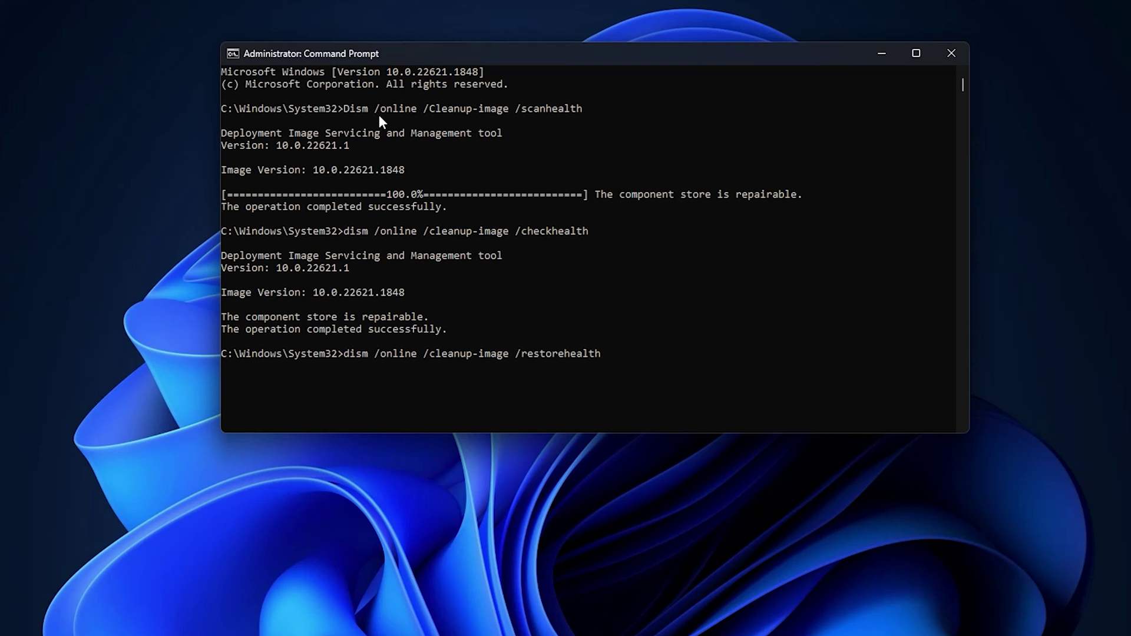
key("Return")
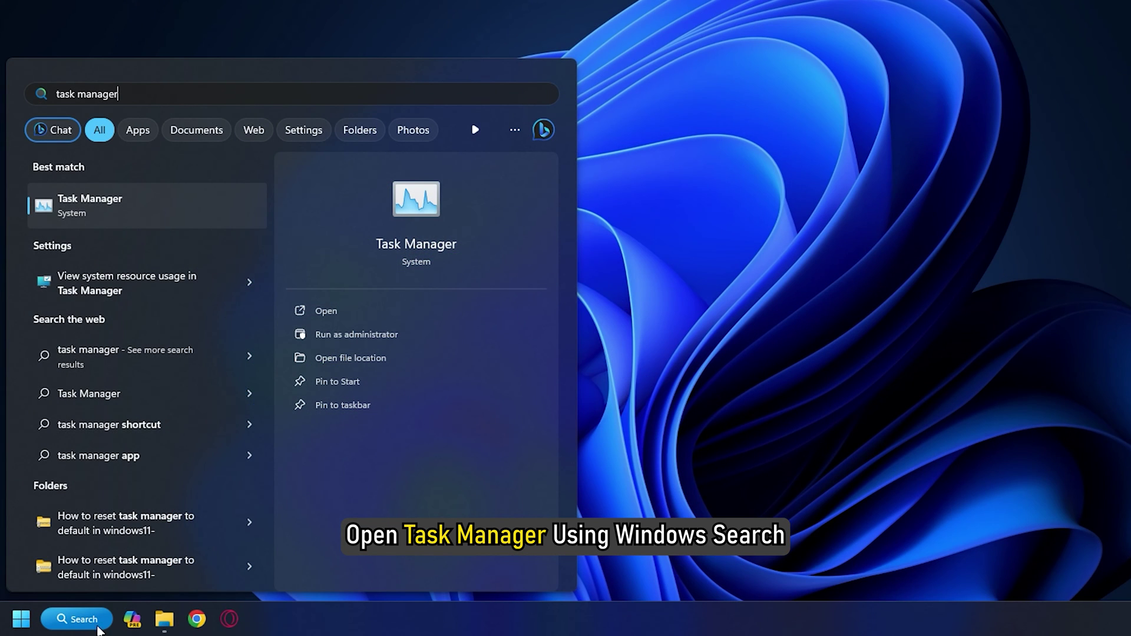
Step: End the Microsoft Store process from Task Manager's Processes tab
left_click(105, 195)
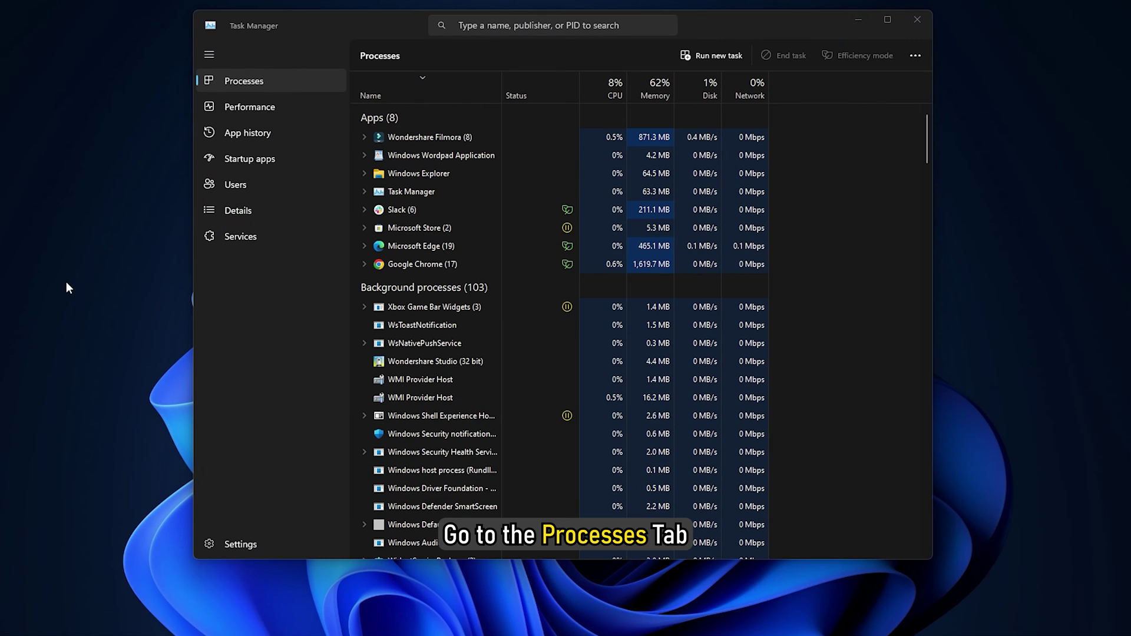
left_click(266, 88)
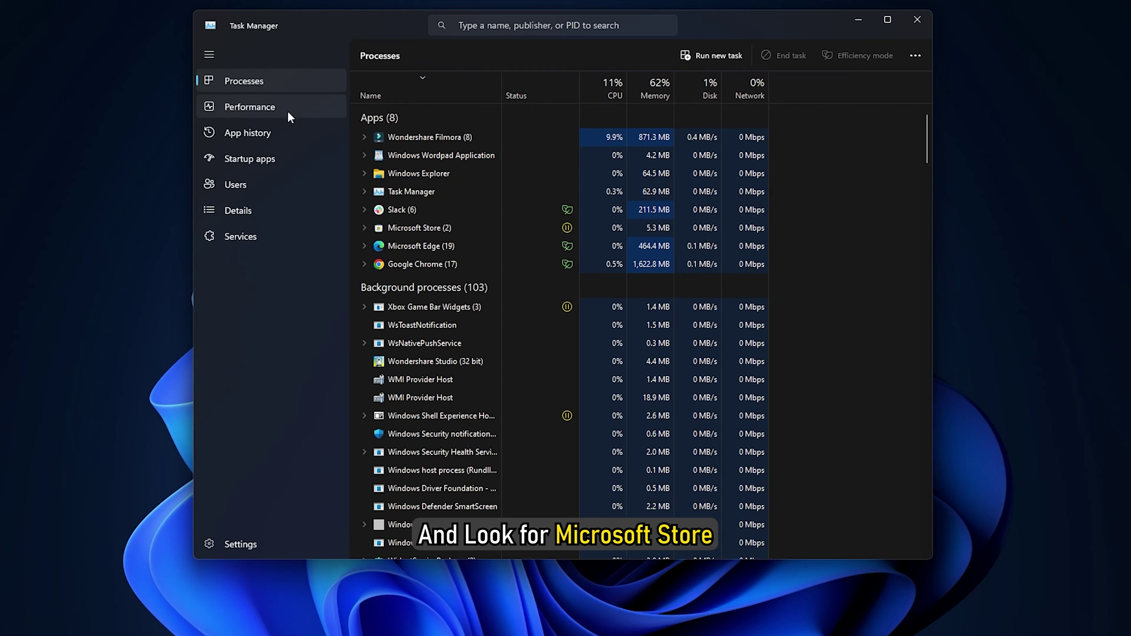
right_click(419, 231)
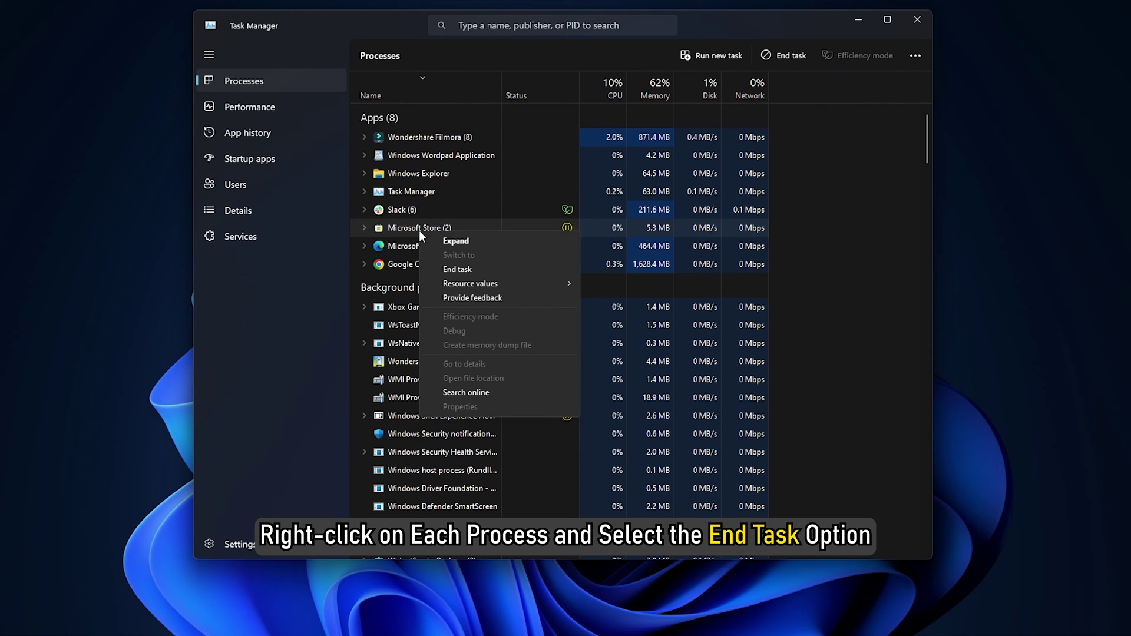
left_click(500, 271)
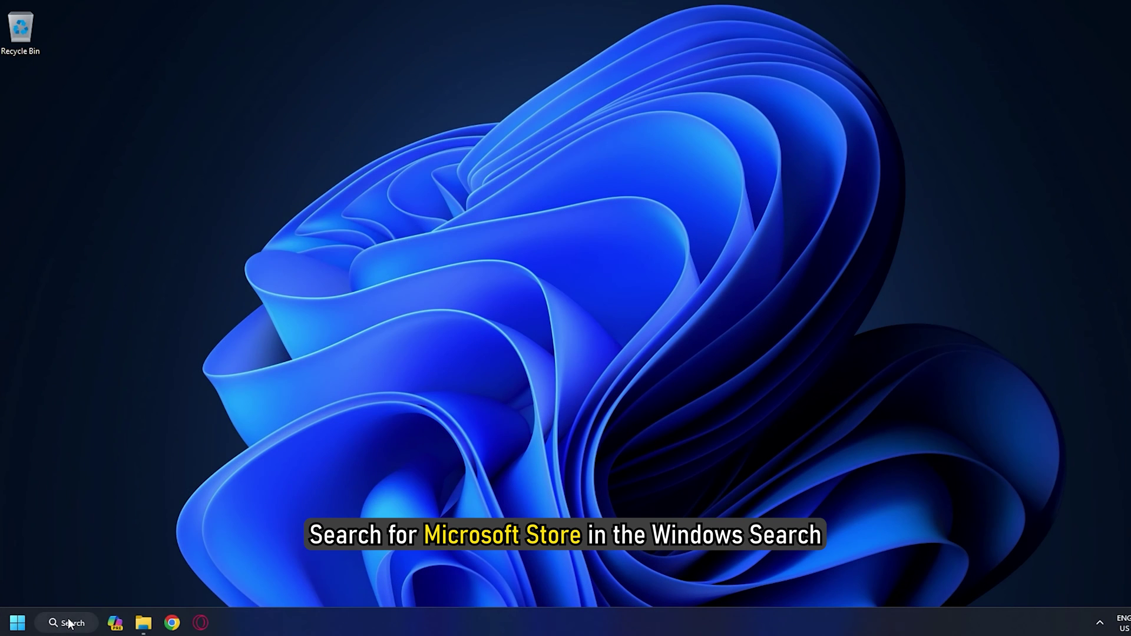
Step: Reset Microsoft Store from its App settings page, confirming the data wipe
left_click(69, 623)
type("microsoft store")
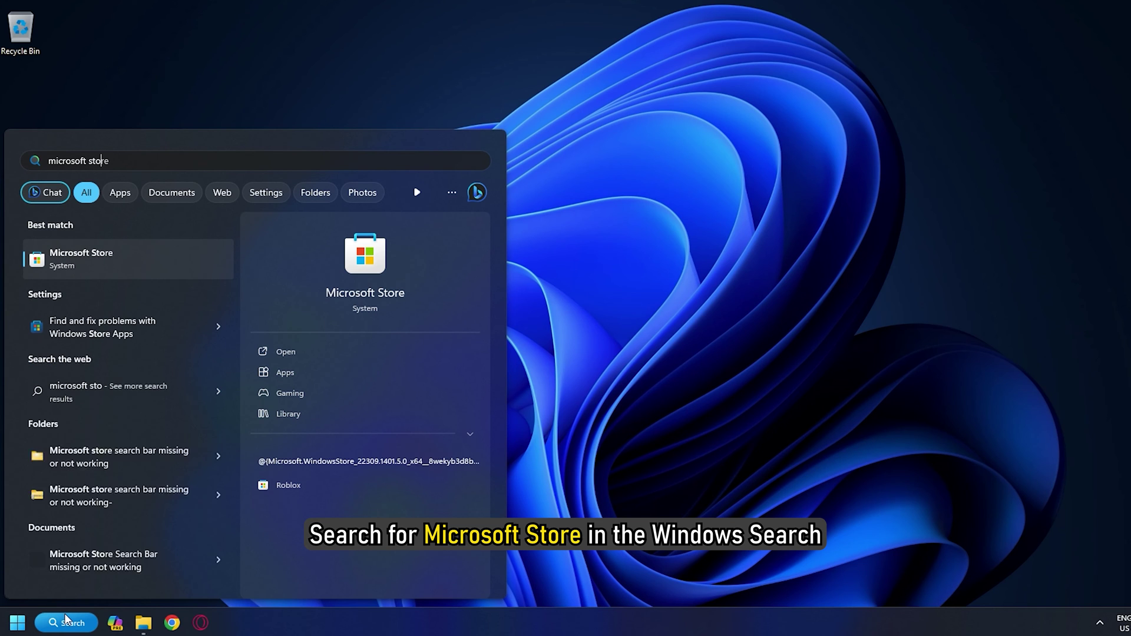
right_click(91, 270)
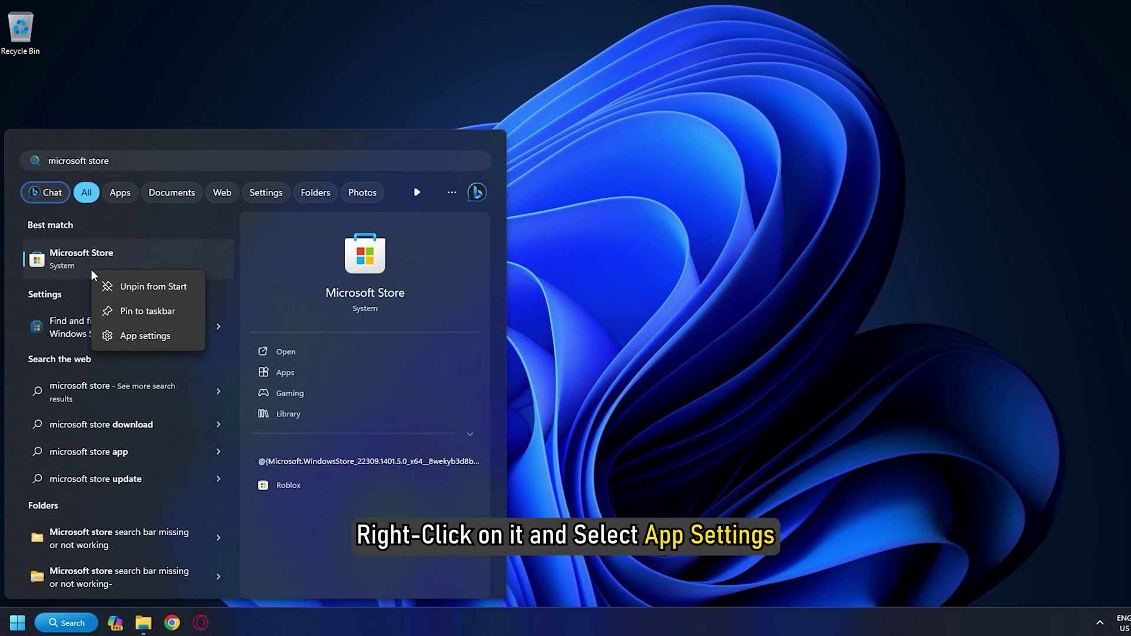
left_click(162, 336)
scroll(288, 357, "down", 1)
scroll(288, 357, "down", 2)
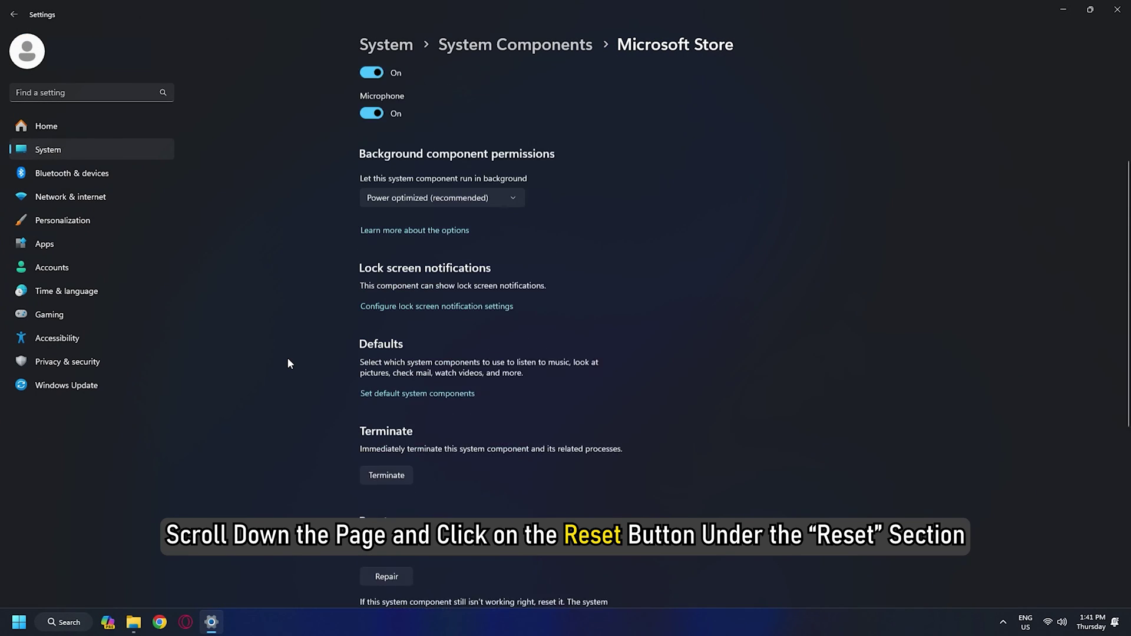
scroll(288, 357, "down", 3)
scroll(288, 357, "down", 3)
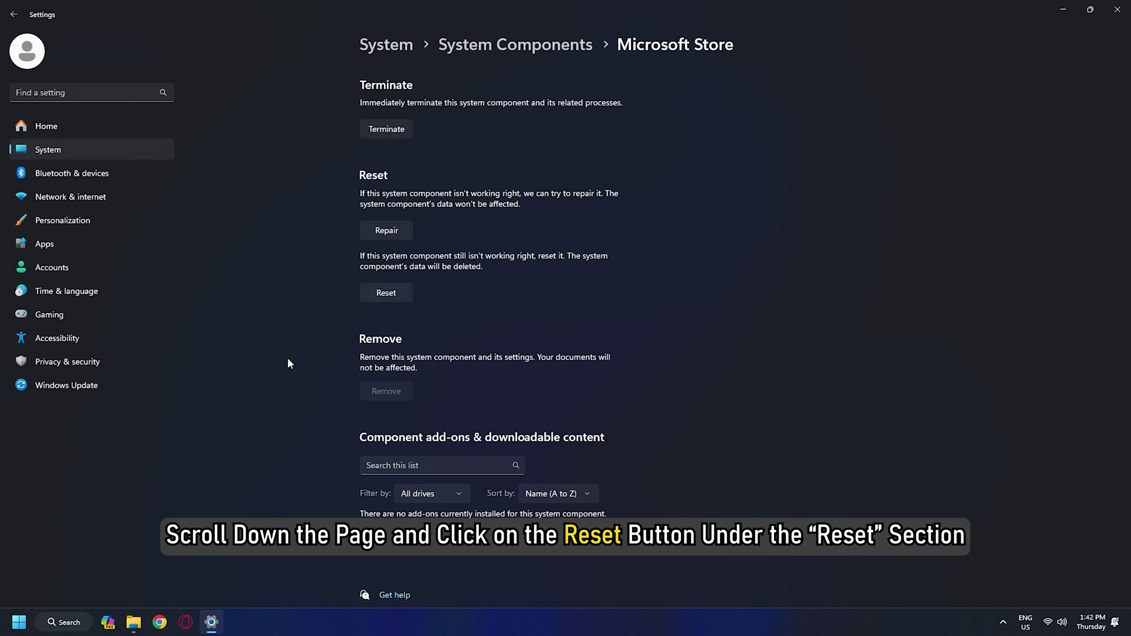
left_click(394, 294)
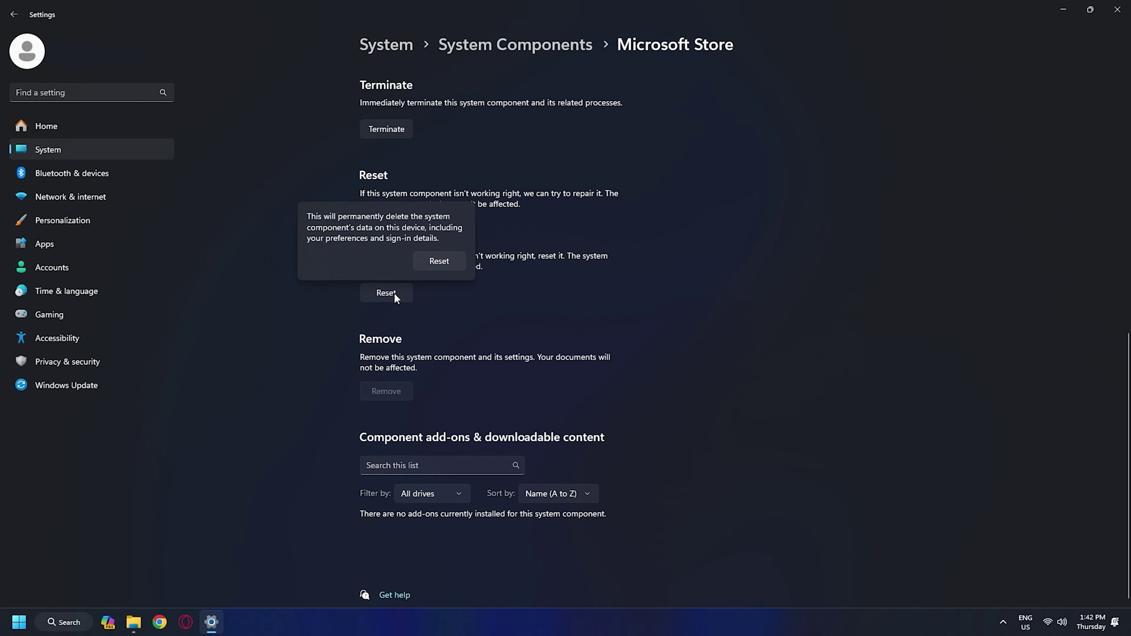
left_click(450, 260)
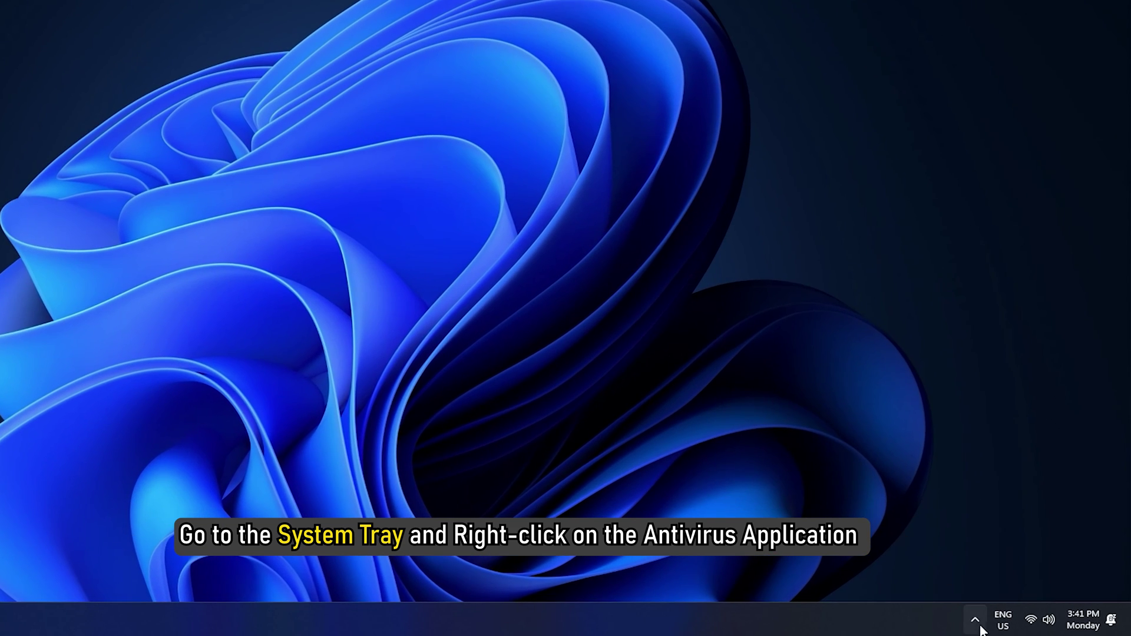
left_click(979, 624)
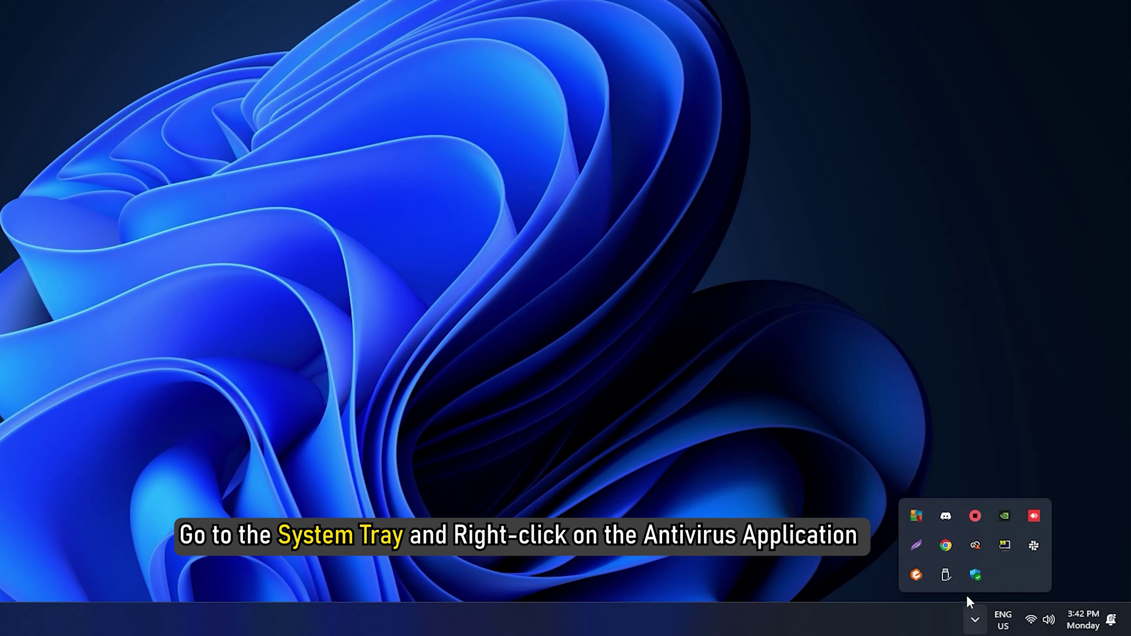
right_click(923, 518)
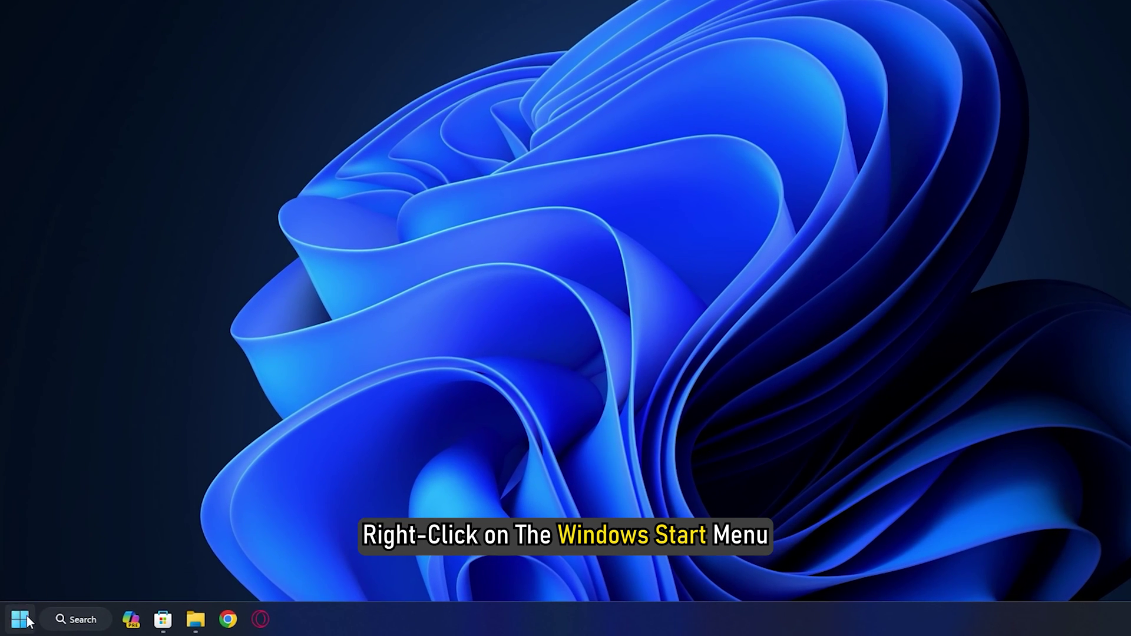
Step: Open Terminal (Admin) from the Start button's context menu
right_click(23, 619)
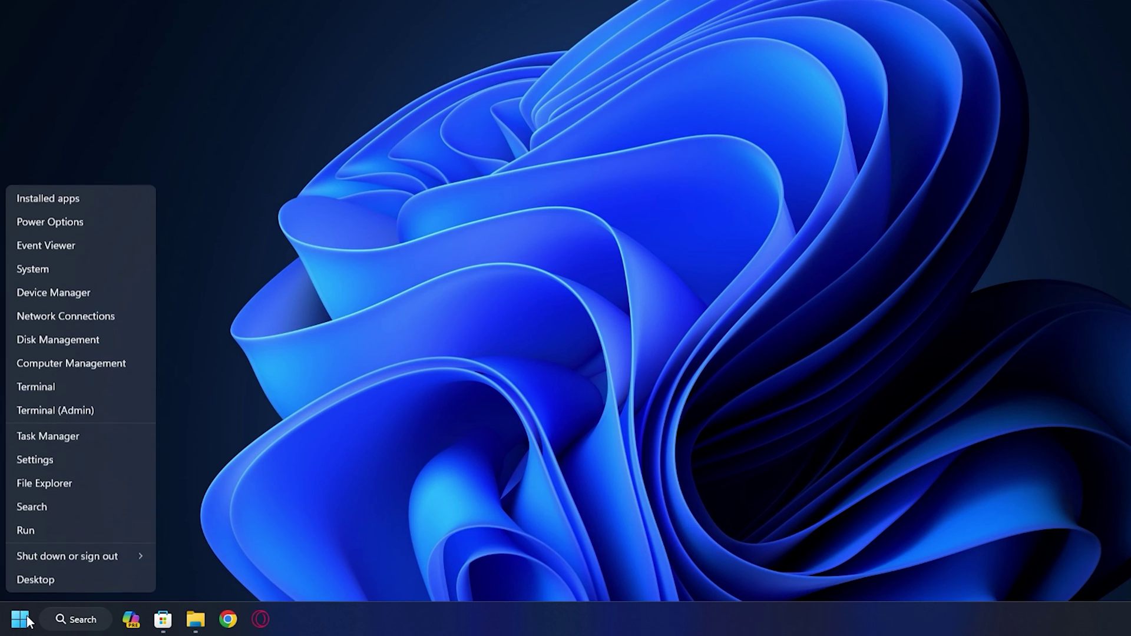
left_click(46, 414)
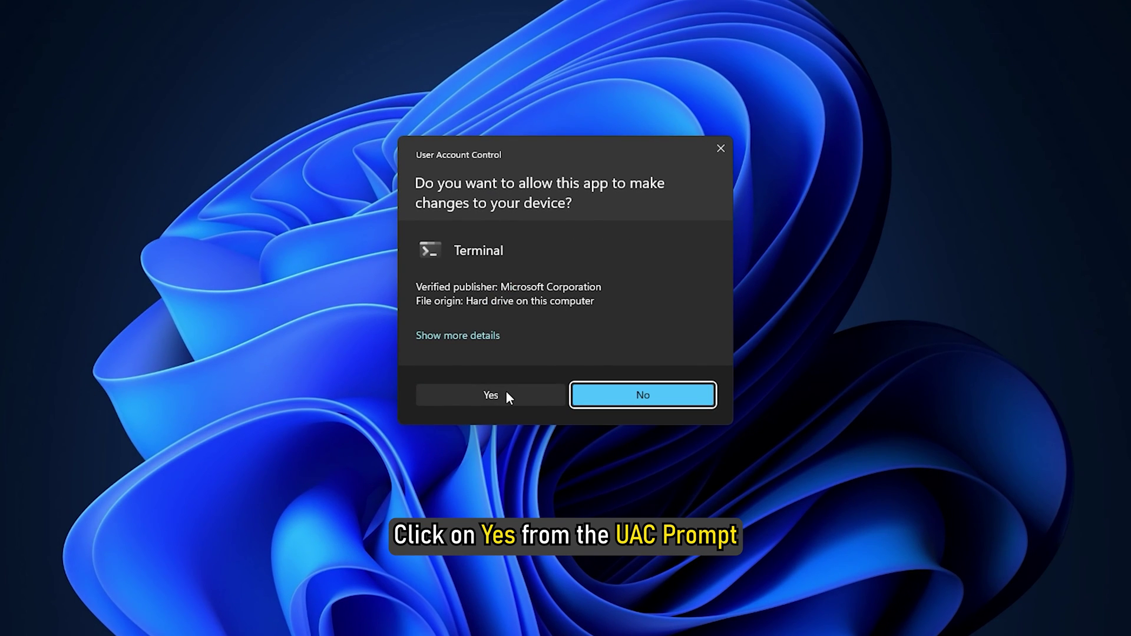
left_click(505, 392)
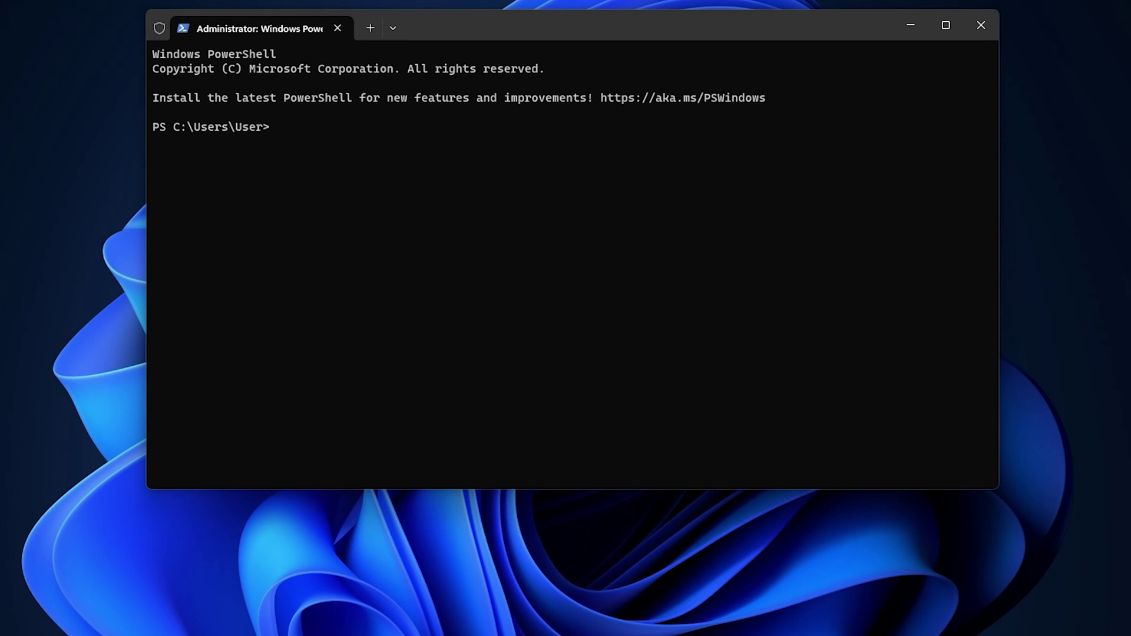
Step: Remove Microsoft Store for all users, then re-register it with Add-AppxPackage
type("Get-AppxPackage -alluser *WindowsStore* | Remove-Appxpackage")
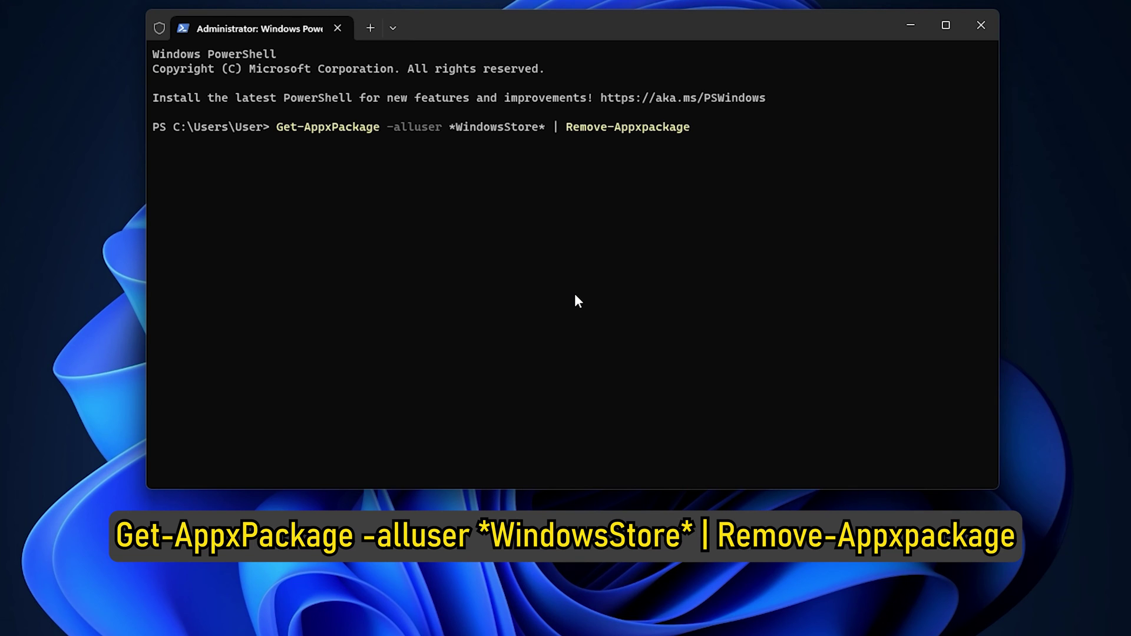
key("Return")
type("Get-AppxPackage -AllUsers Microsoft.WindowsStore* | Foreach {Add-AppxPackage -DisableDevelopmentMode -Register \"$($_.InstallLocation)\\AppXManifest.xml\"}")
key("Return")
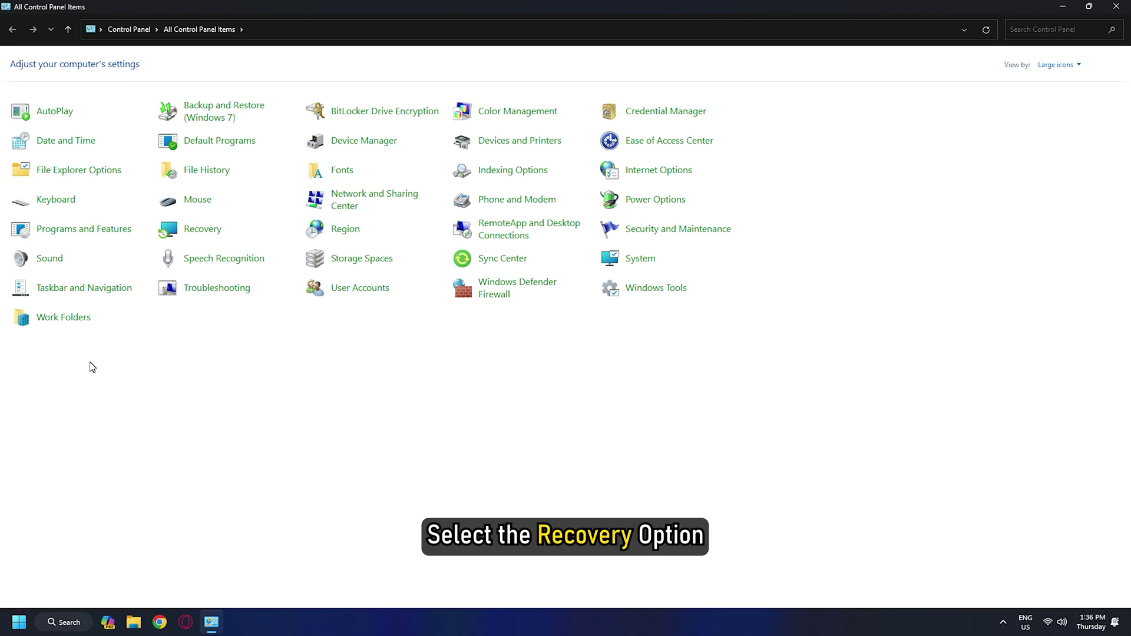
Step: Launch System Restore from Recovery and choose the Wednesday 1:26:32 PM Windows Update point
left_click(195, 227)
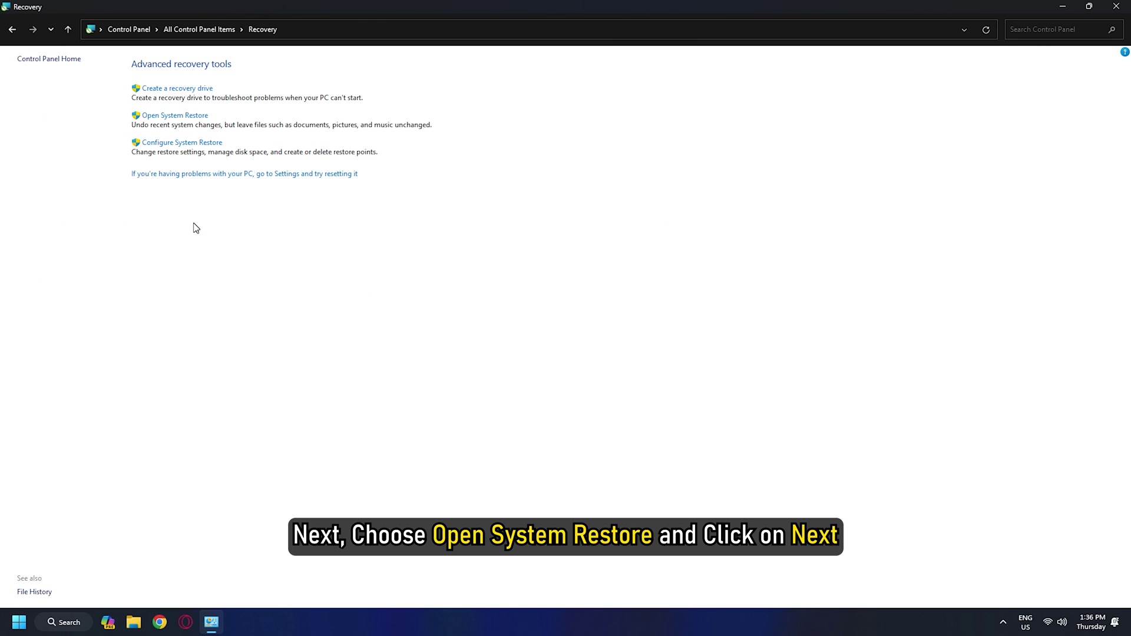
left_click(195, 117)
left_click(693, 419)
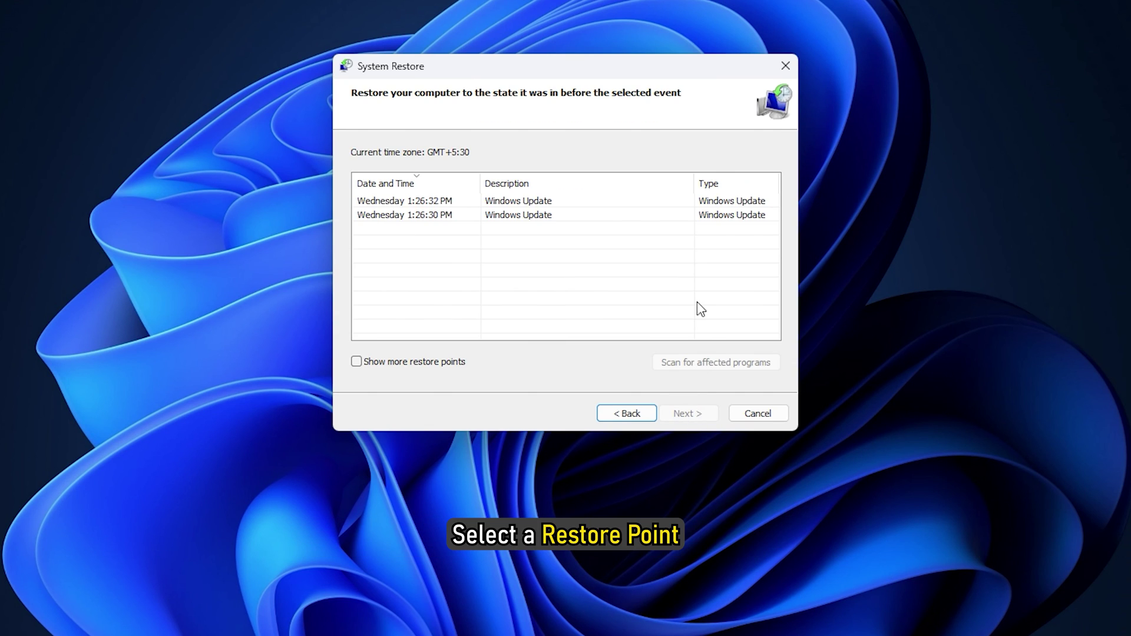
left_click(652, 207)
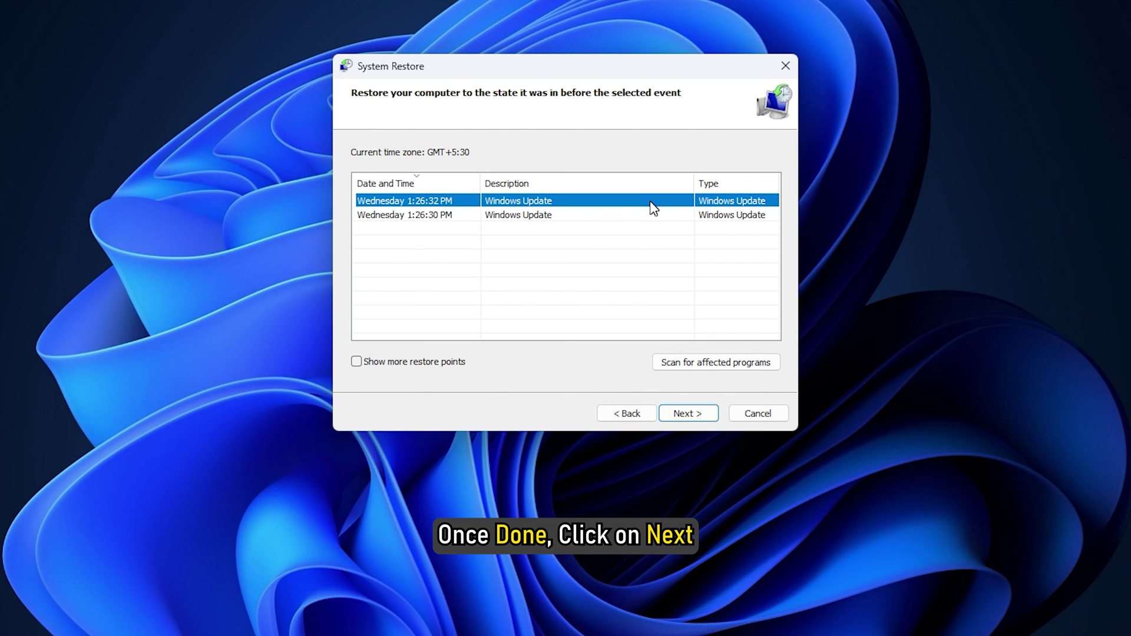
left_click(691, 413)
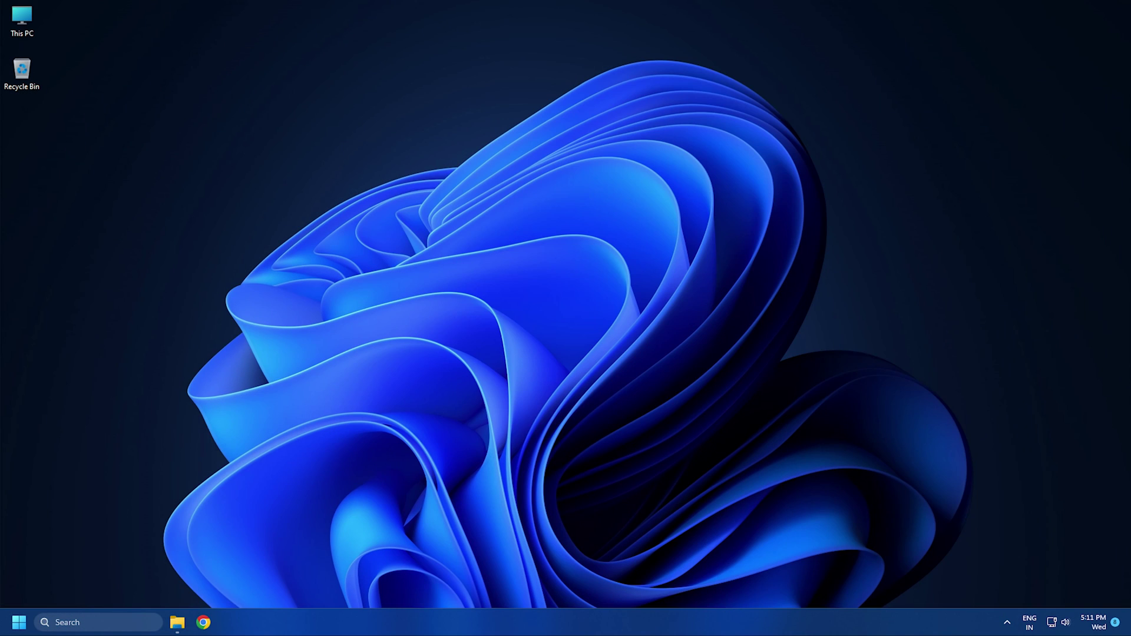